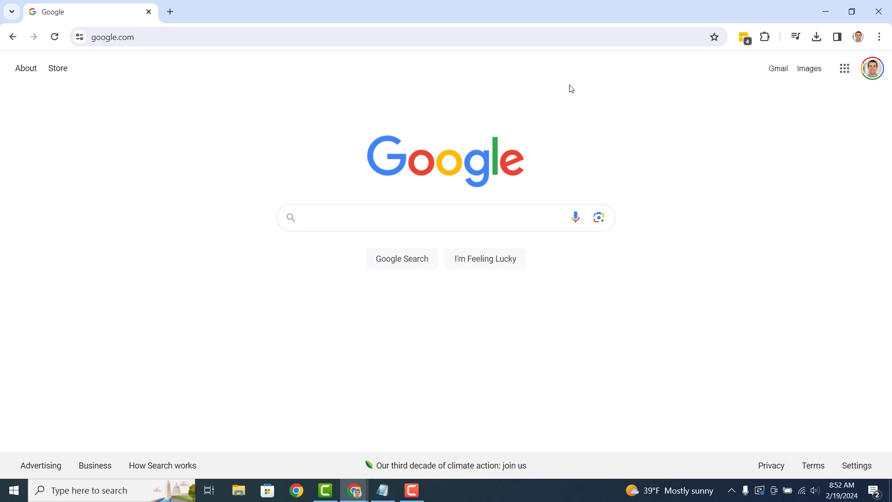
Load twitter.com in Chrome by accepting the address bar autocomplete.
click(557, 37)
text(Twitter)
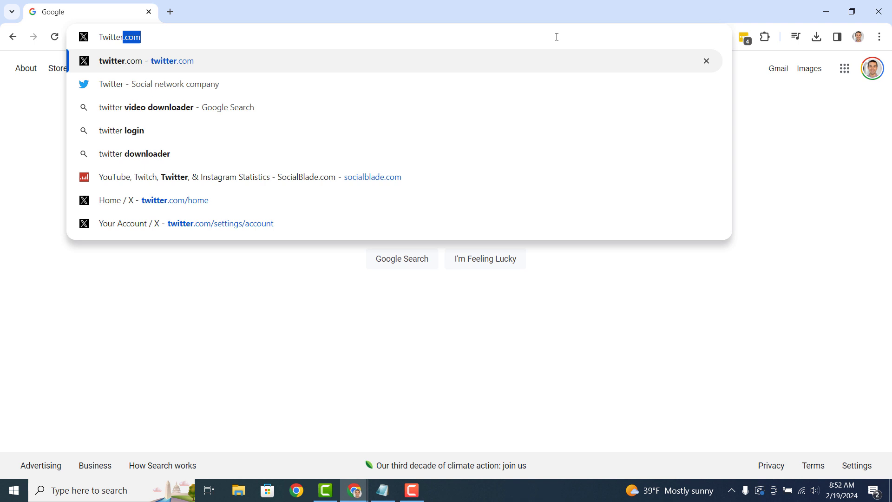
key(Return)
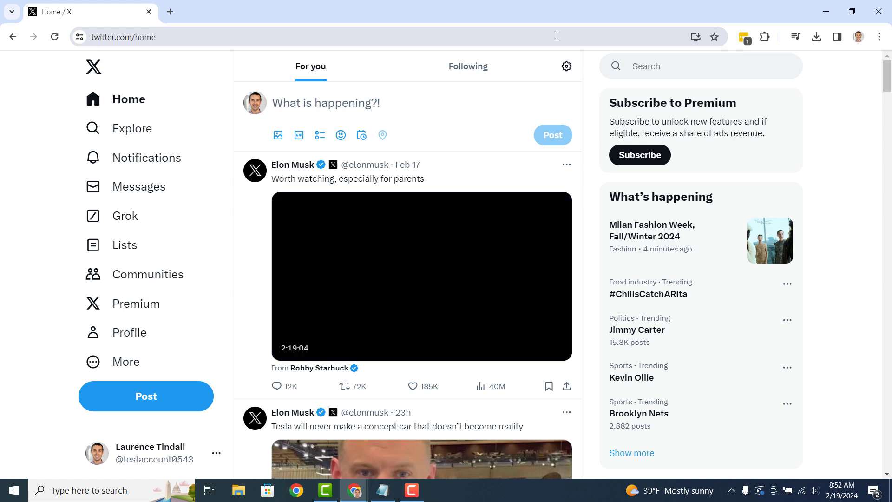
Reach Deactivate your account via More > Settings and privacy.
click(127, 367)
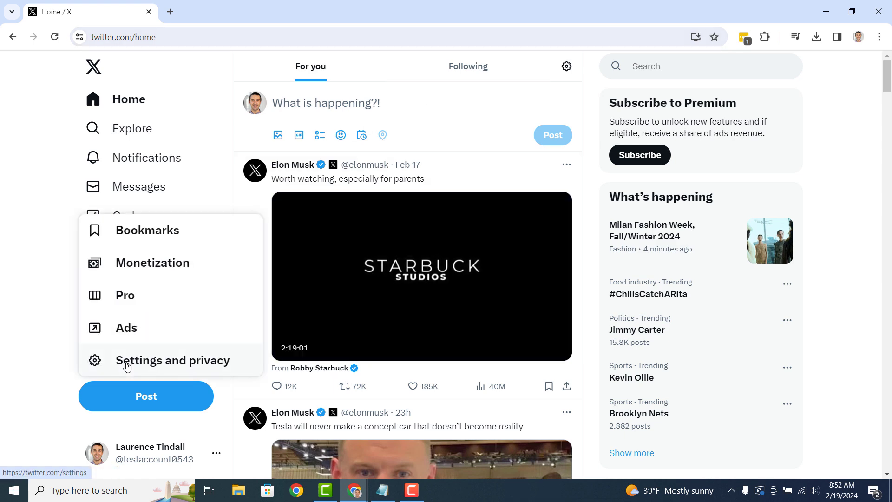
click(187, 361)
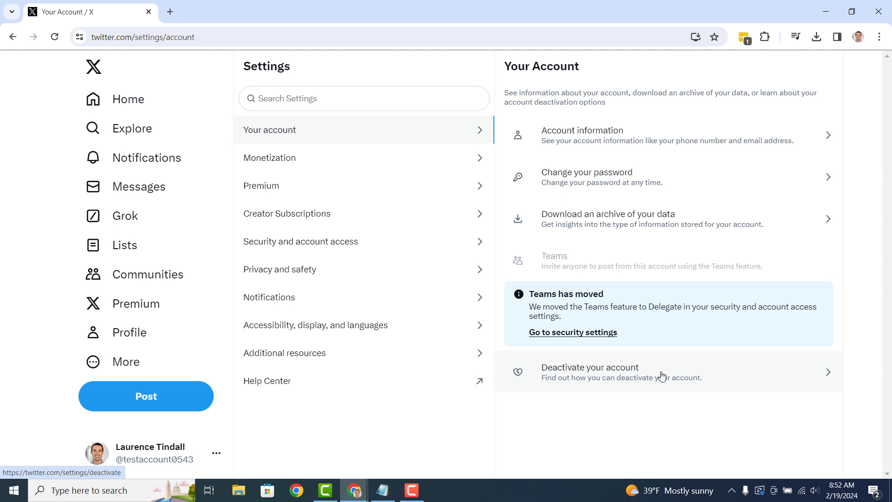
click(662, 377)
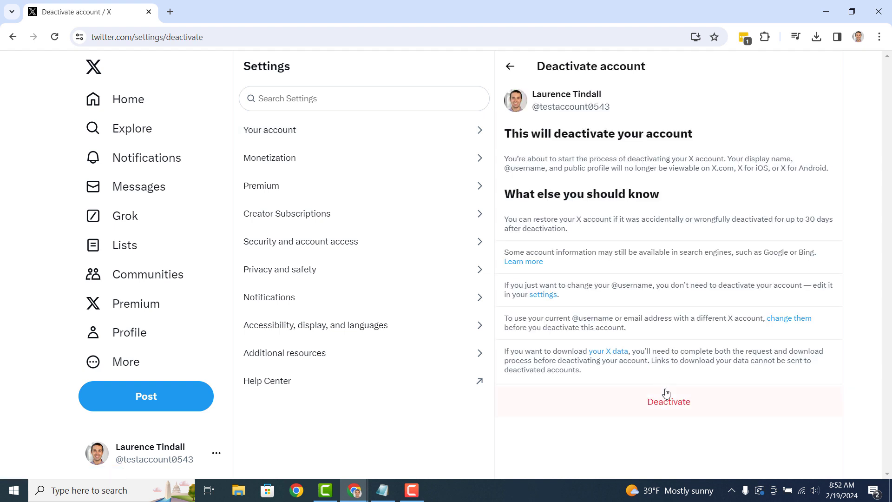
Confirm deactivation with the account password, then choose Not now and Never for password saving.
click(708, 407)
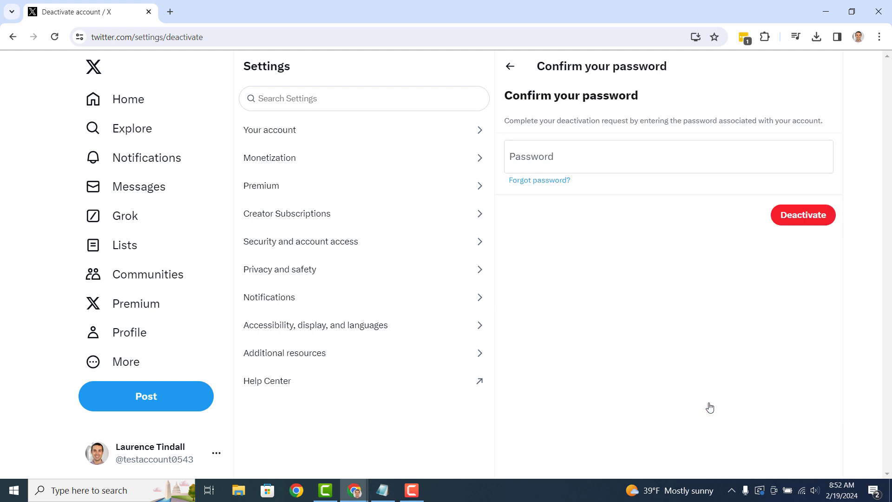
click(652, 161)
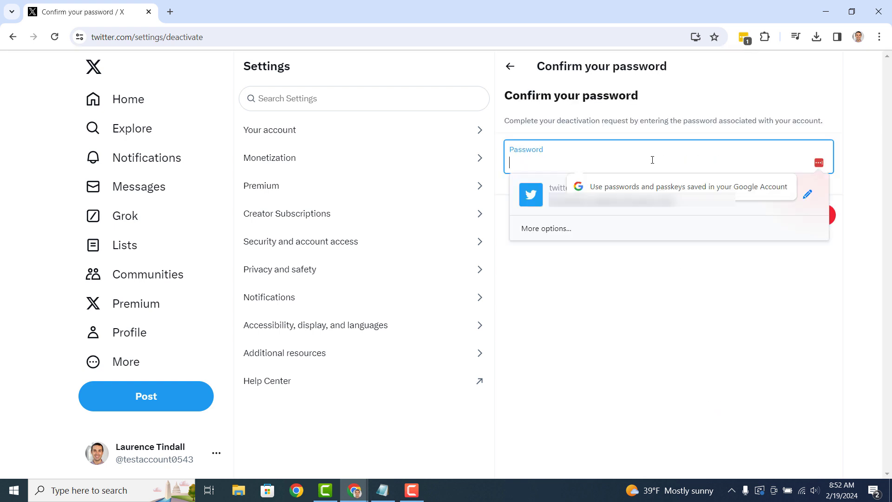
text(********)
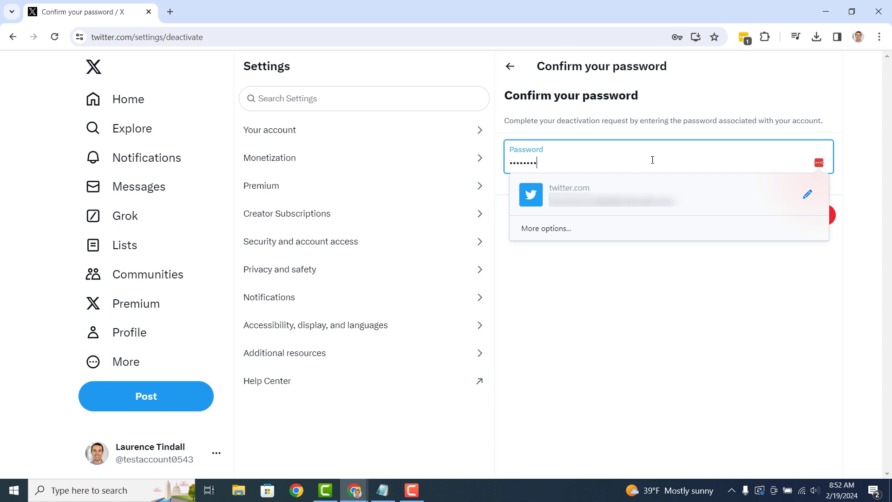
text(***)
click(649, 244)
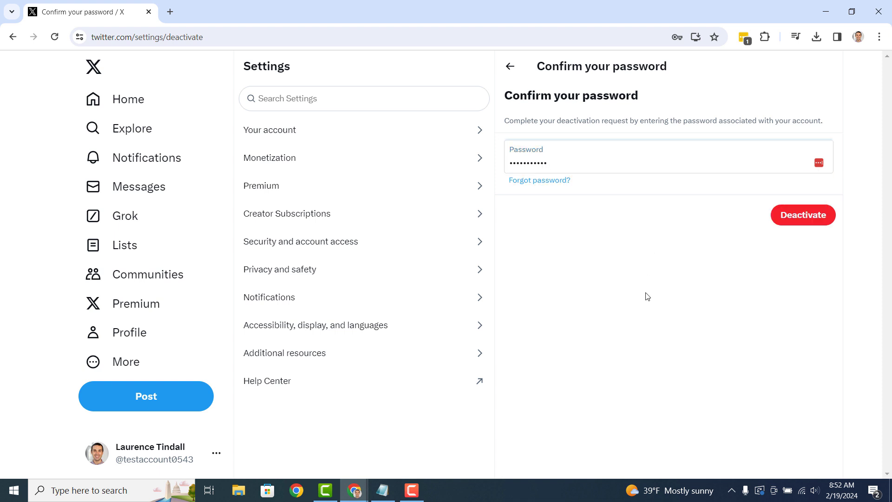
click(795, 217)
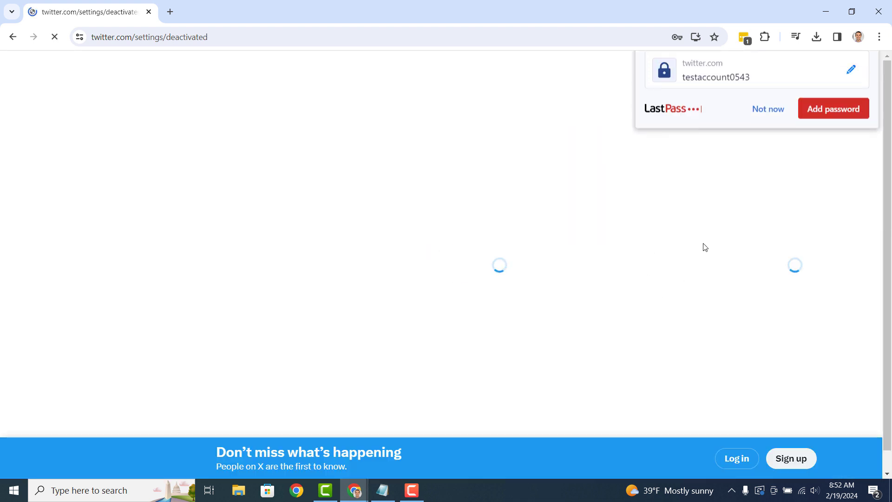
click(768, 154)
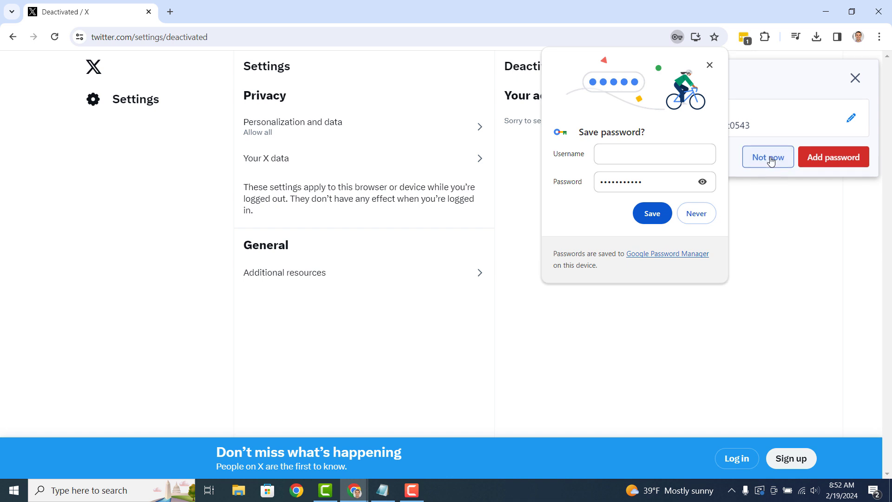
click(698, 215)
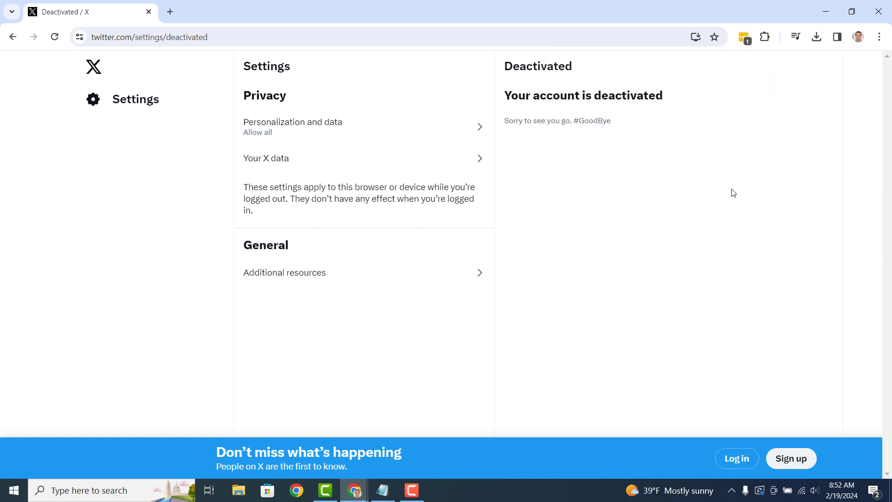